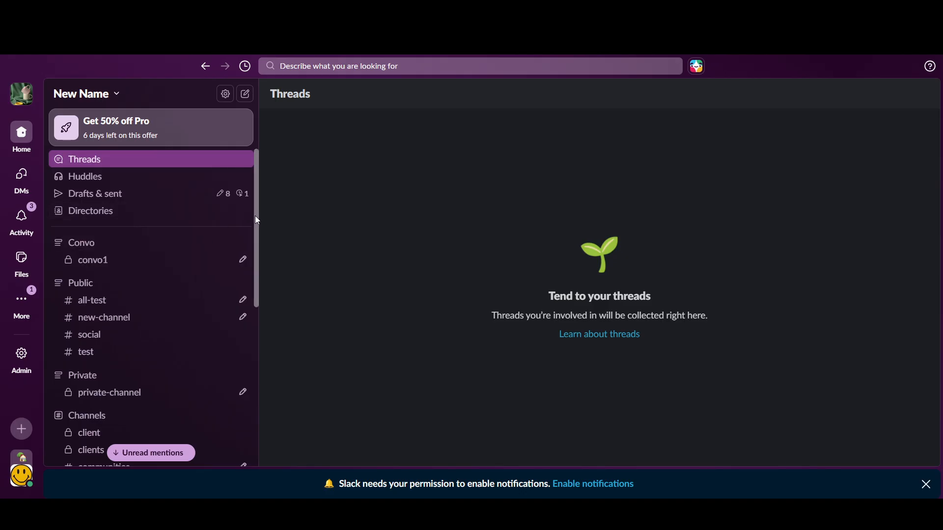
# - Open the Google Calendar app from the workspace's list of apps
pyautogui.moveTo(256, 216); pyautogui.dragTo(232, 389)
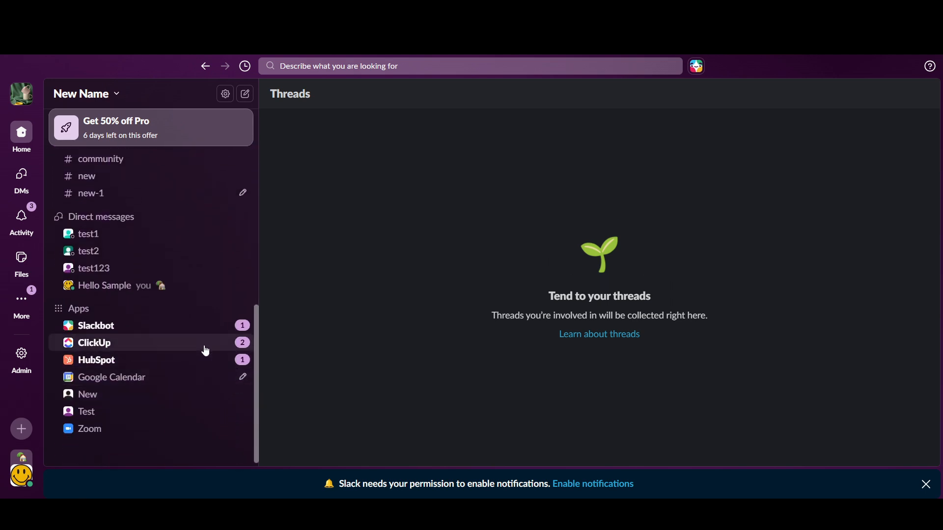
pyautogui.click(77, 310)
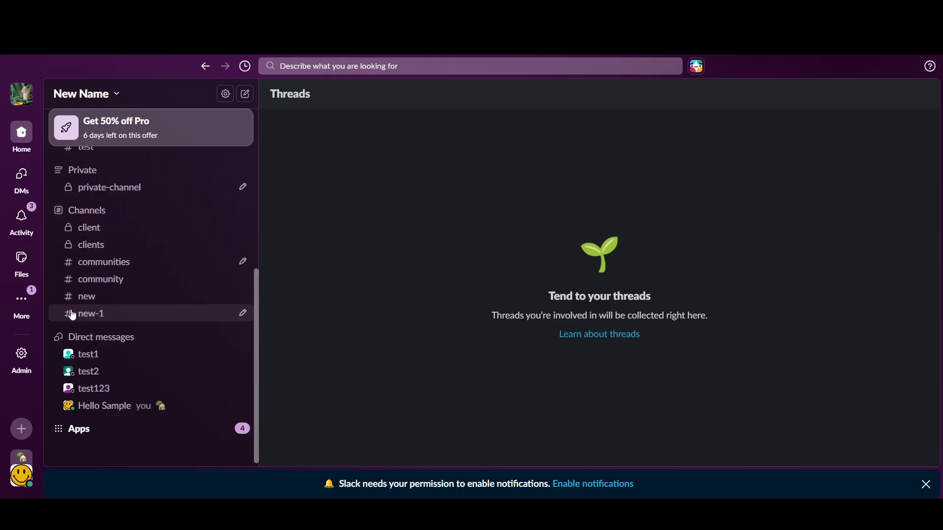
pyautogui.click(78, 434)
pyautogui.scroll(-3, 123, 436)
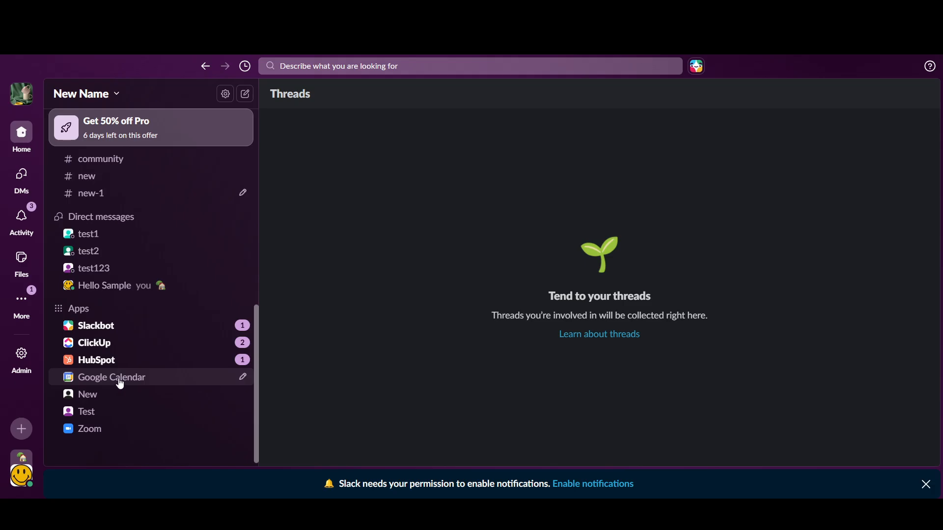
pyautogui.click(120, 385)
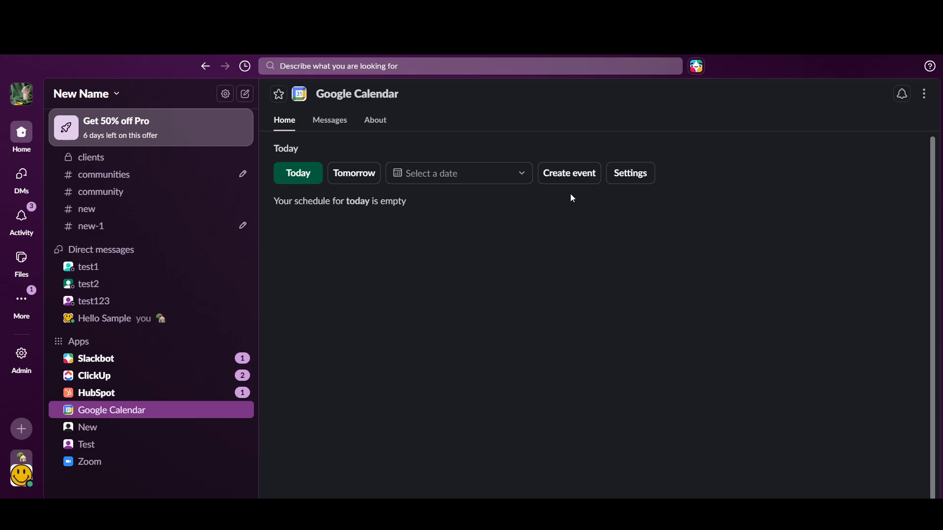
# - Start a new calendar event titled "Client meeting" and invite client1 and client2 as guests
pyautogui.click(579, 173)
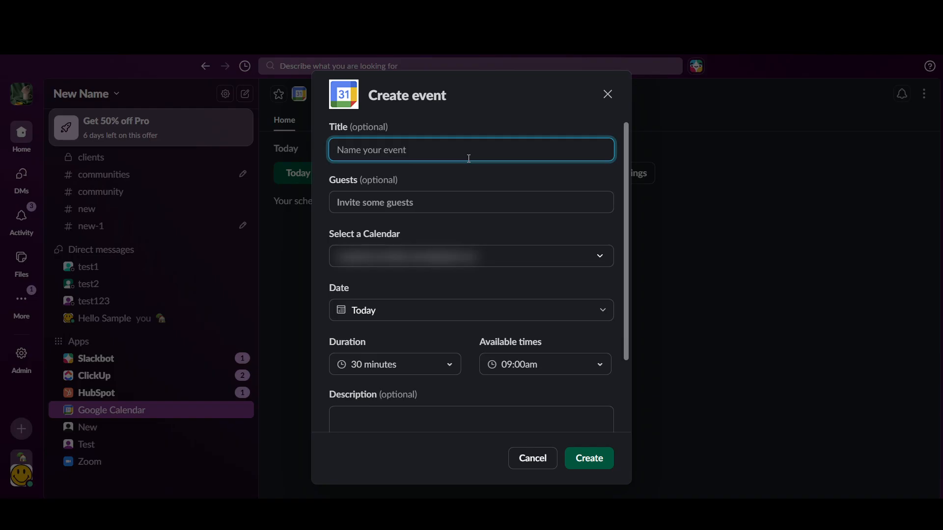
pyautogui.write('Client meeting')
pyautogui.click(409, 204)
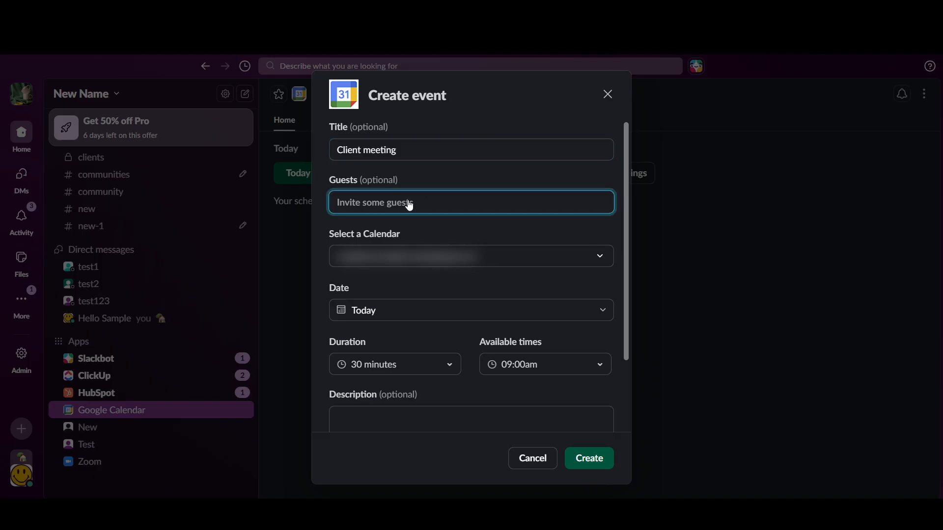
pyautogui.write('clien')
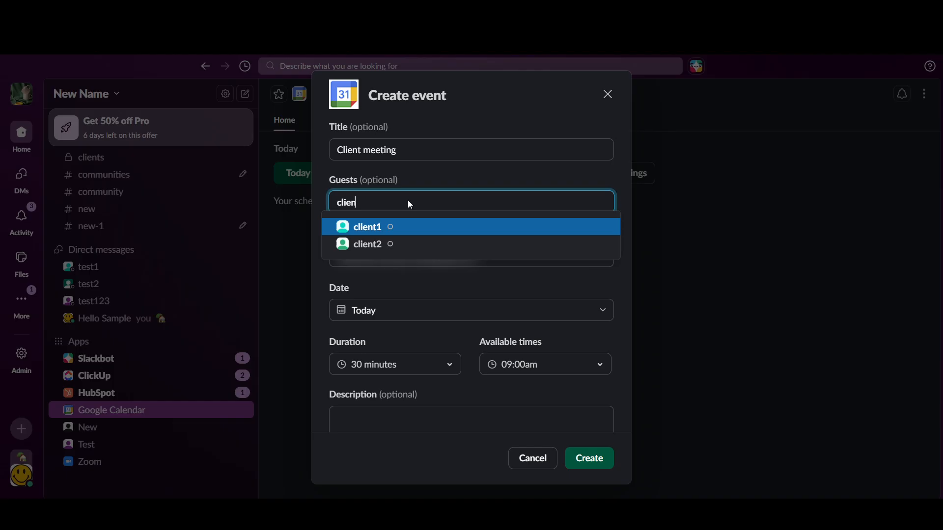
pyautogui.click(384, 226)
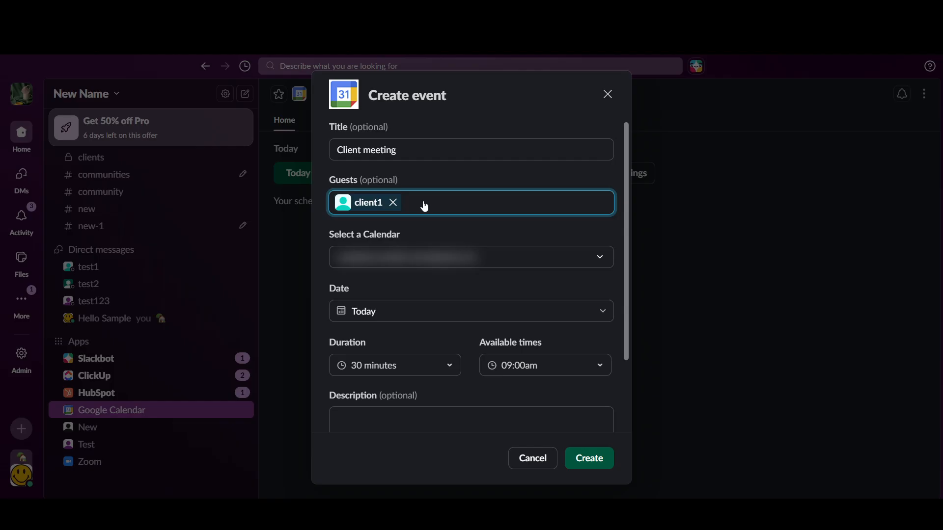
pyautogui.write('client')
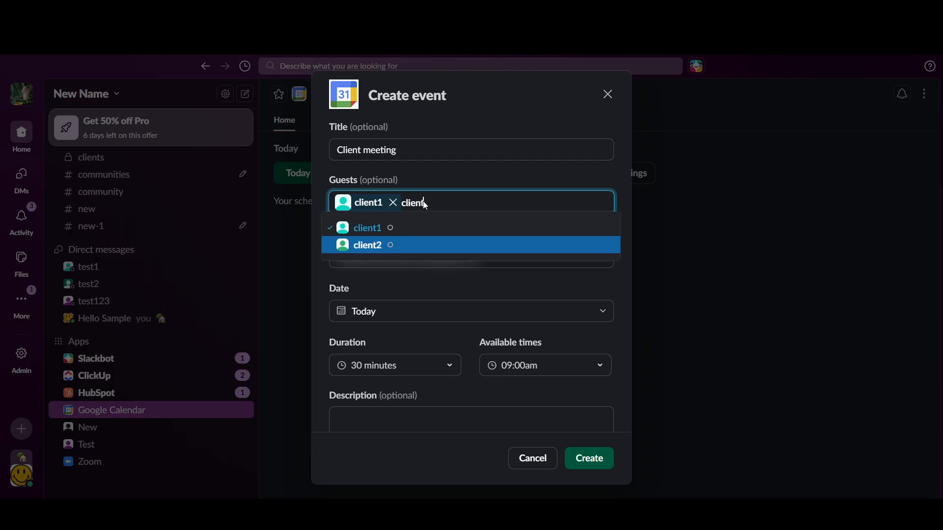
pyautogui.click(402, 245)
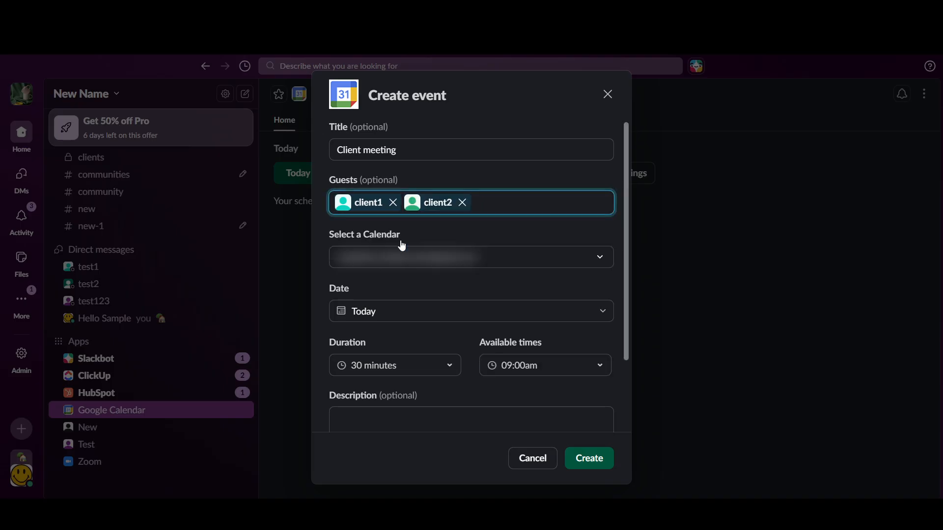
# - Schedule the event for March 30th, 2026 at 10:00am with a duration of 1 hour
pyautogui.click(378, 309)
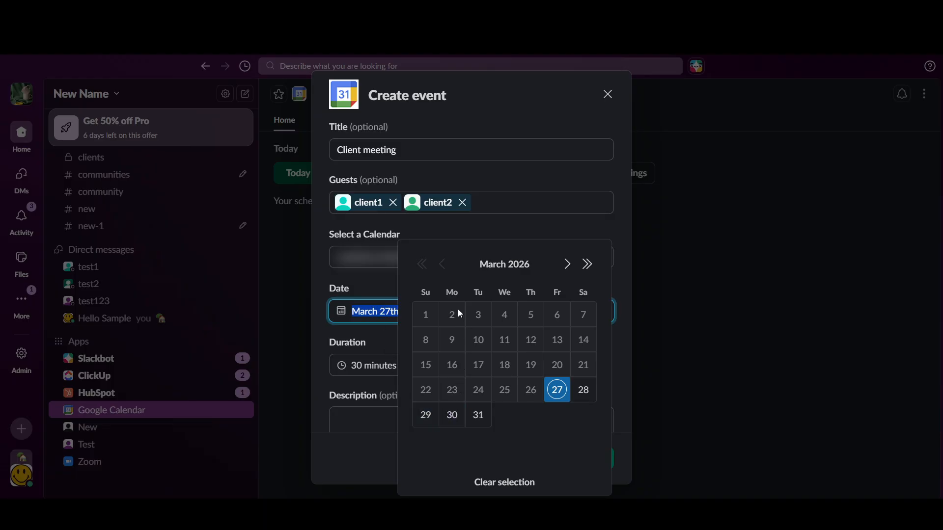
pyautogui.click(452, 415)
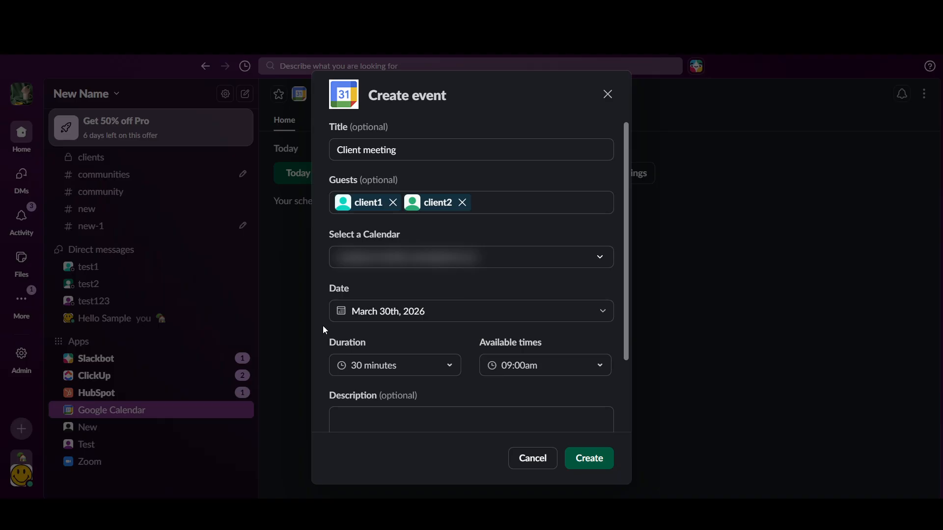
pyautogui.click(440, 372)
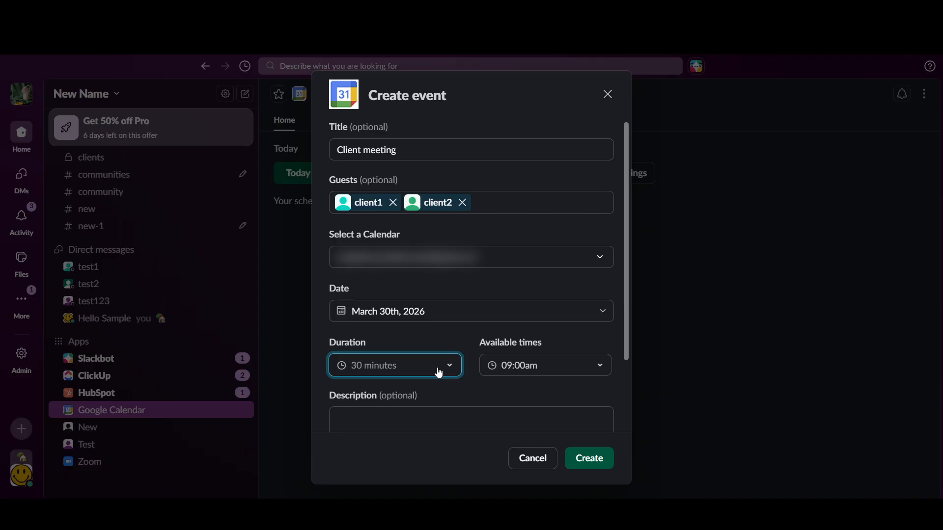
pyautogui.click(448, 371)
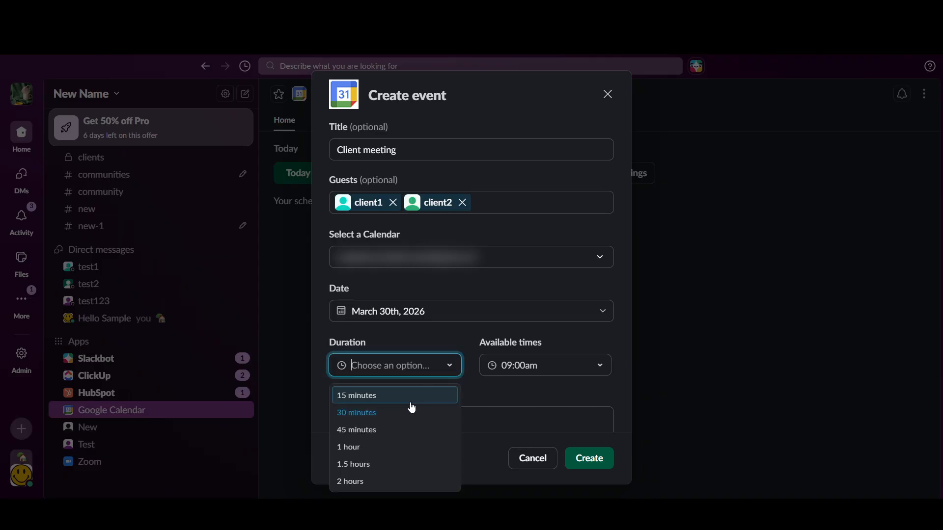
pyautogui.click(391, 450)
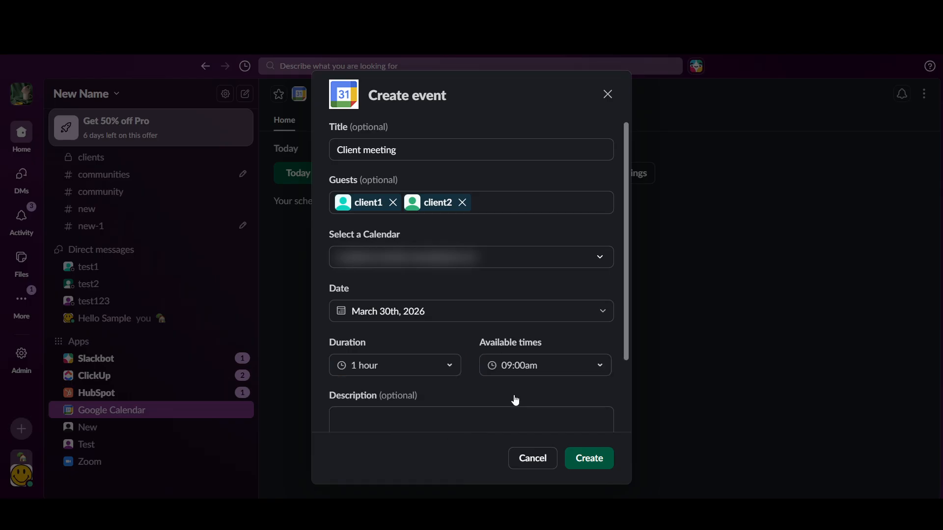
pyautogui.click(599, 375)
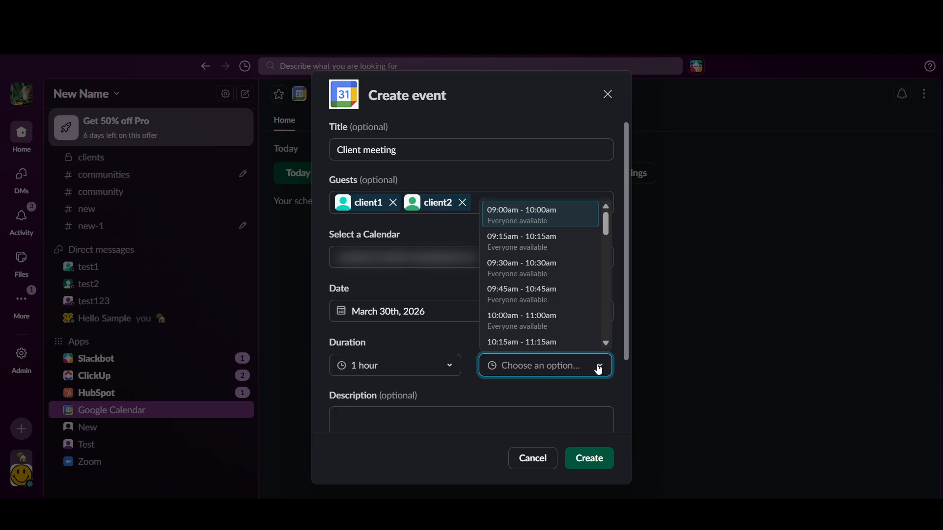
pyautogui.click(577, 327)
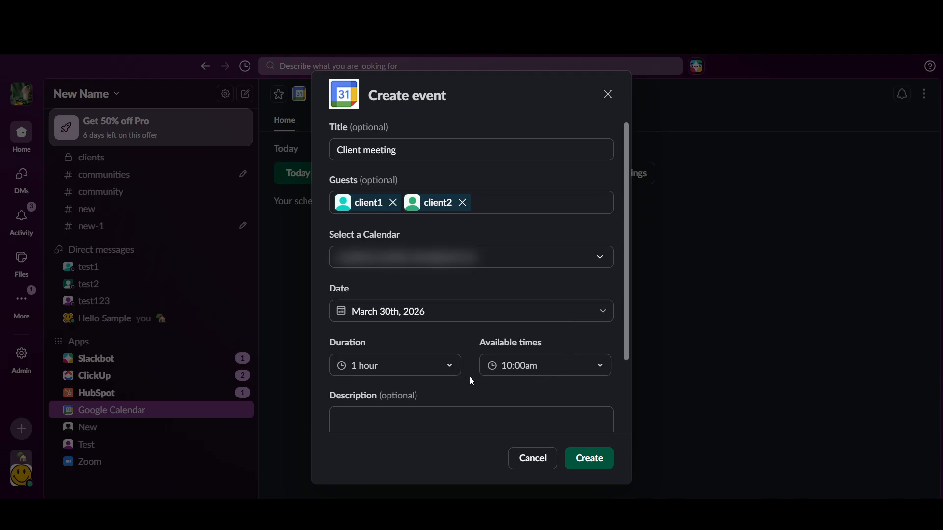
# - Share the meeting with the private clients channel, leaving the description empty, and create the event
pyautogui.scroll(-3, 470, 377)
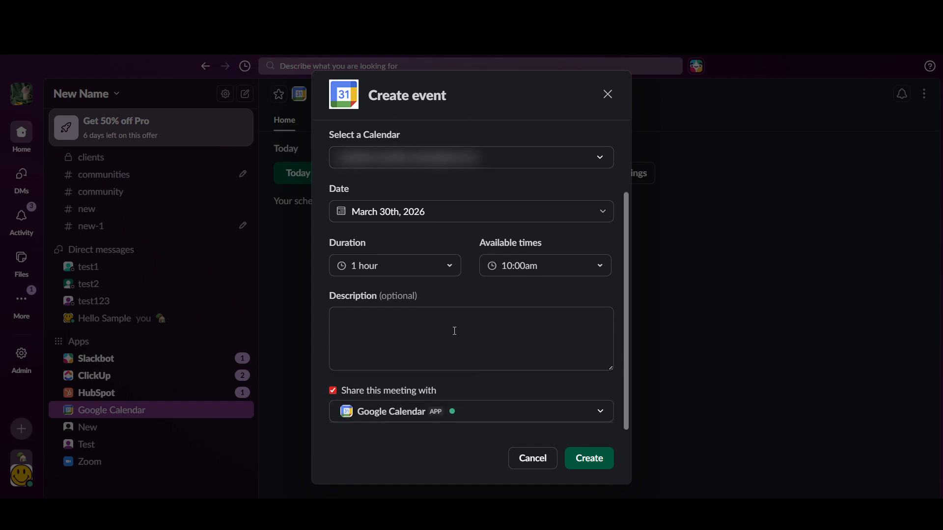
pyautogui.click(455, 331)
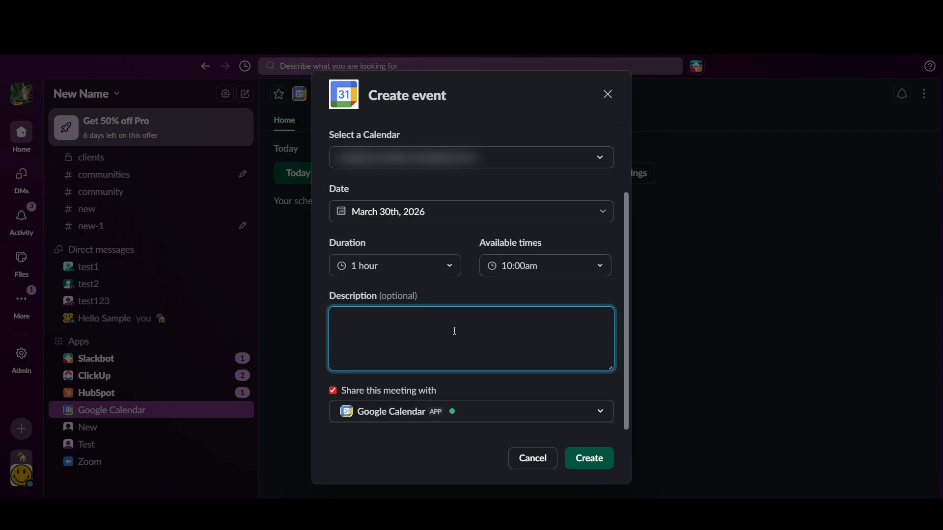
pyautogui.click(333, 391)
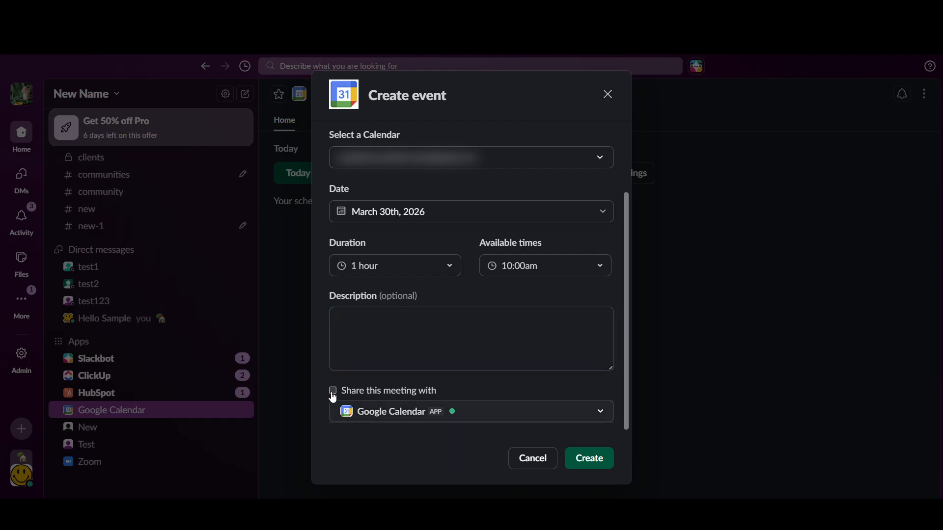
pyautogui.click(333, 391)
pyautogui.click(600, 415)
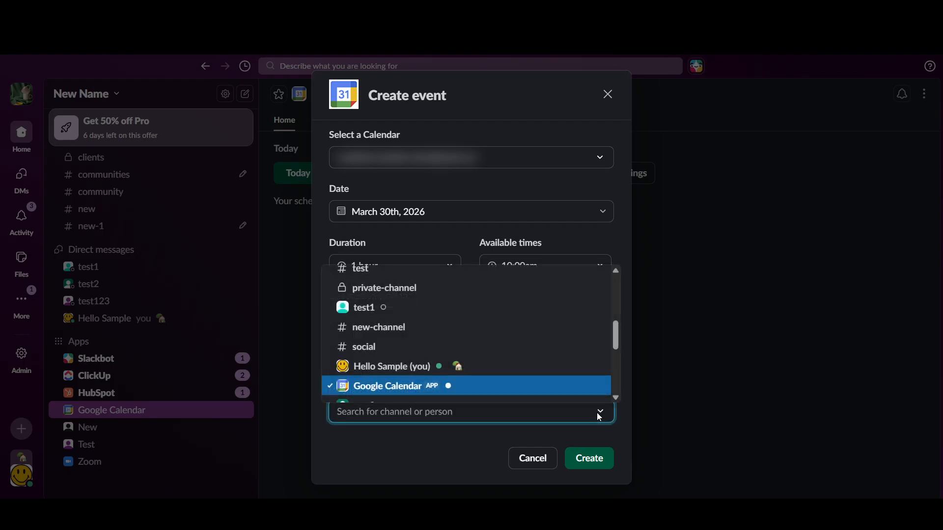
pyautogui.scroll(3, 452, 363)
pyautogui.scroll(1, 453, 363)
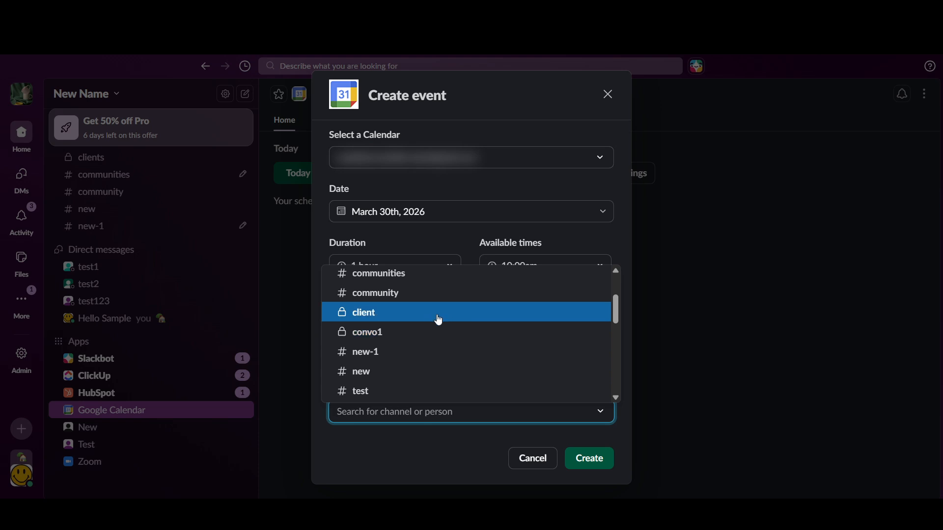
pyautogui.scroll(3, 439, 309)
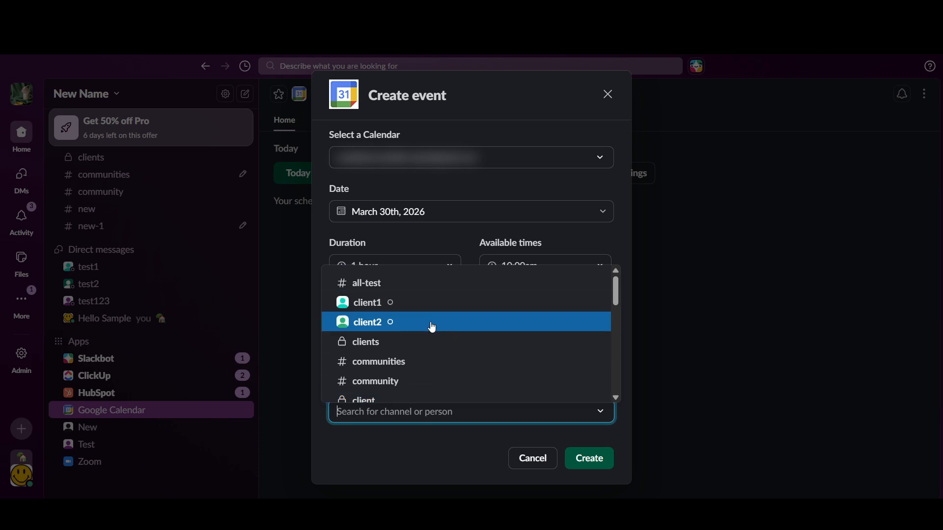
pyautogui.click(424, 349)
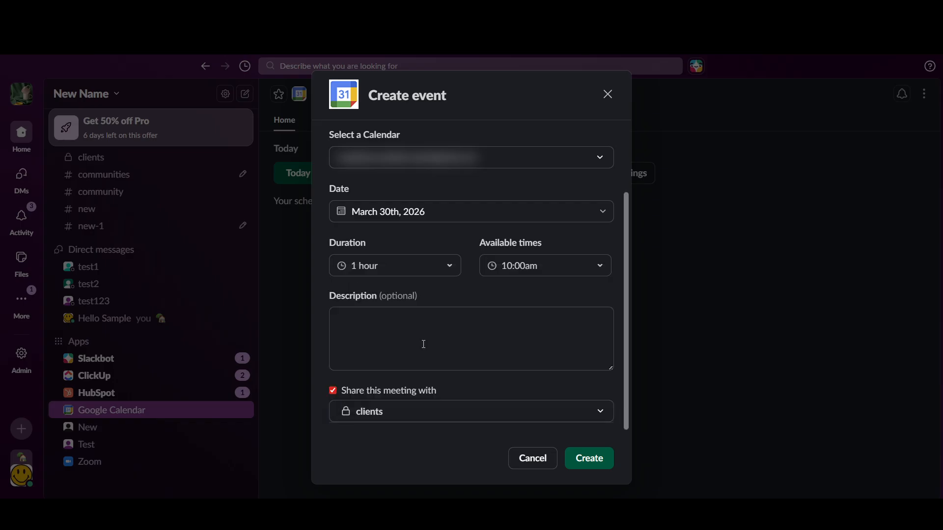
pyautogui.click(591, 463)
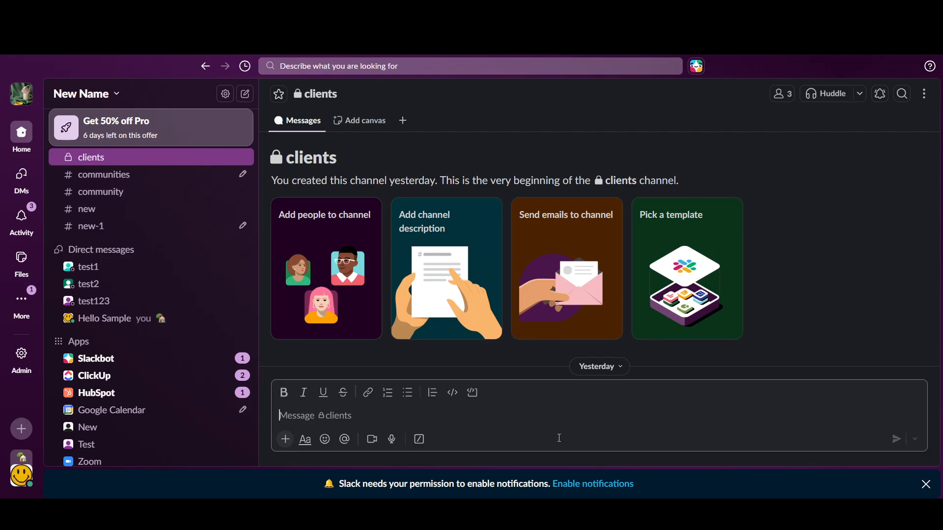
# - Answer Yes to the Client meeting invitation in the clients channel and check its guest response summary
pyautogui.scroll(-5, 493, 352)
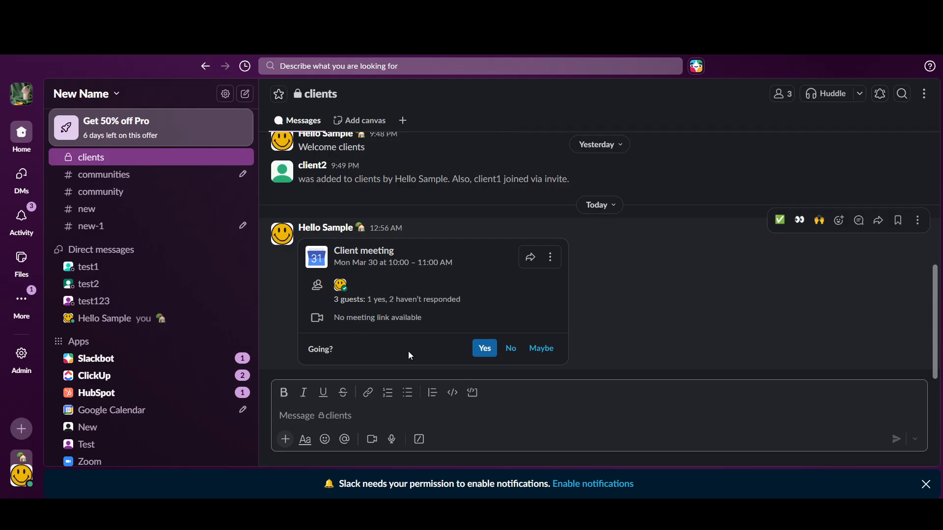
pyautogui.click(485, 349)
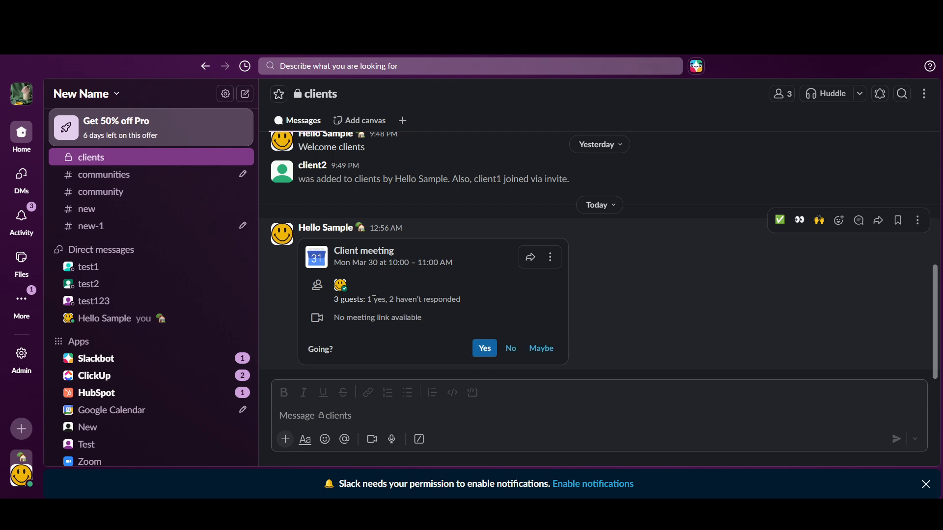
pyautogui.moveTo(368, 298); pyautogui.dragTo(424, 308)
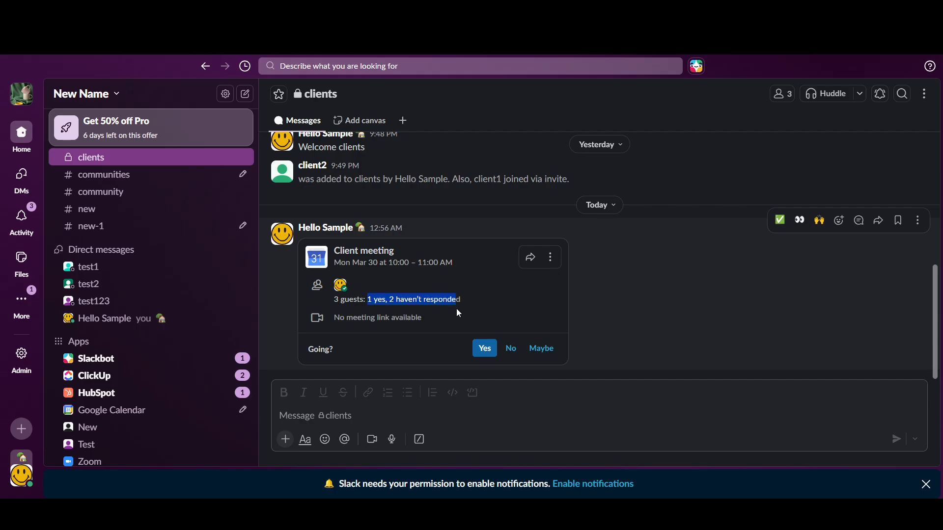
pyautogui.click(487, 314)
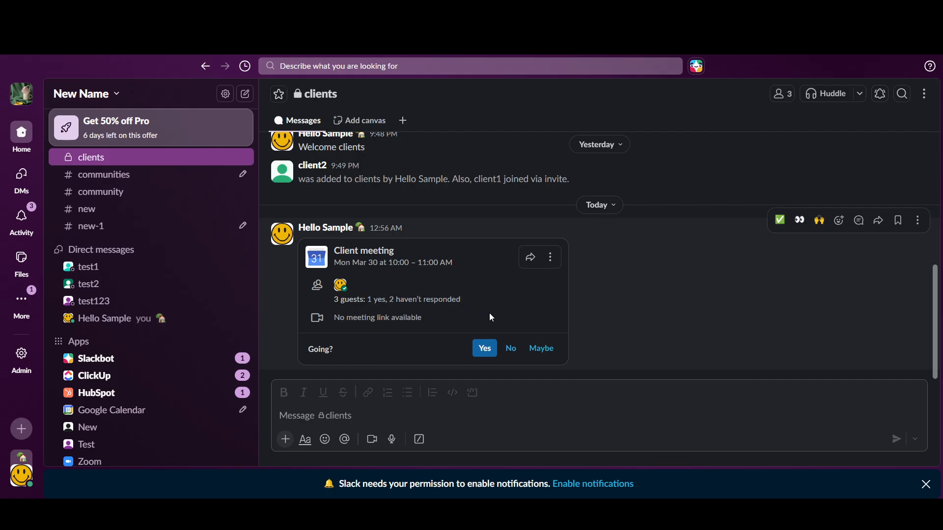
# - Change the Client meeting response to Maybe and finally to No, checking the guest response summary after each change
pyautogui.click(542, 346)
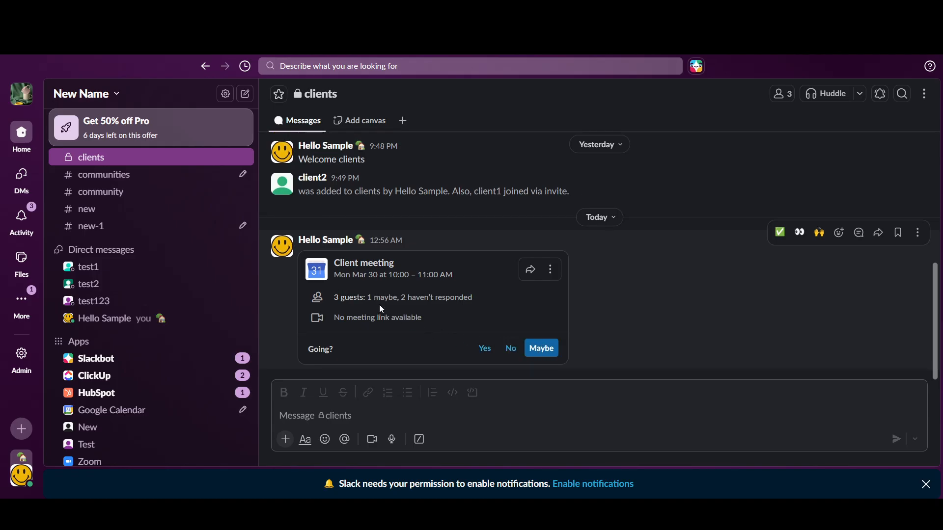
pyautogui.moveTo(369, 298); pyautogui.dragTo(481, 305)
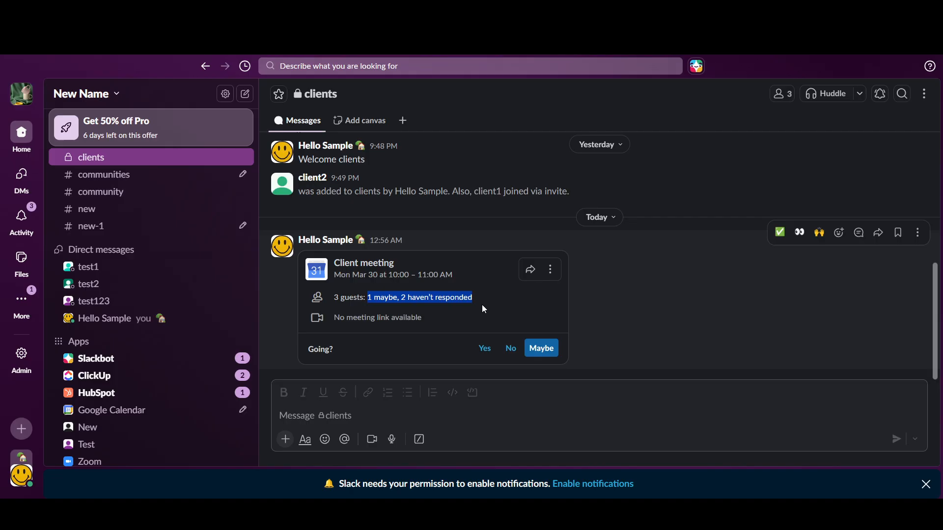
pyautogui.click(511, 348)
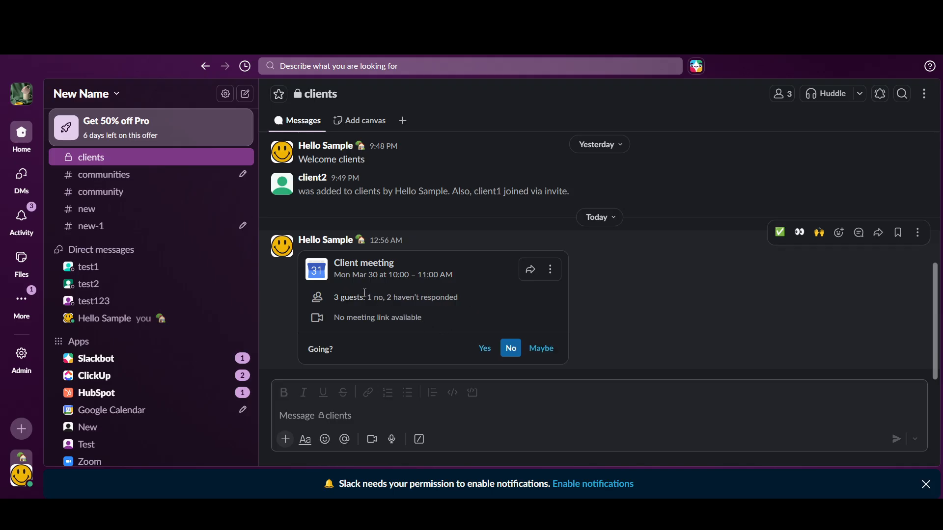
pyautogui.moveTo(365, 293); pyautogui.dragTo(451, 300)
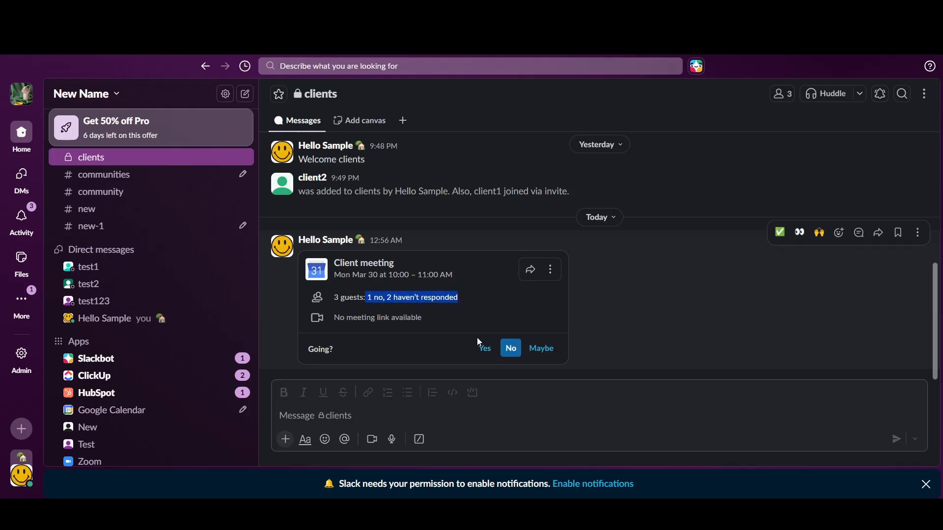